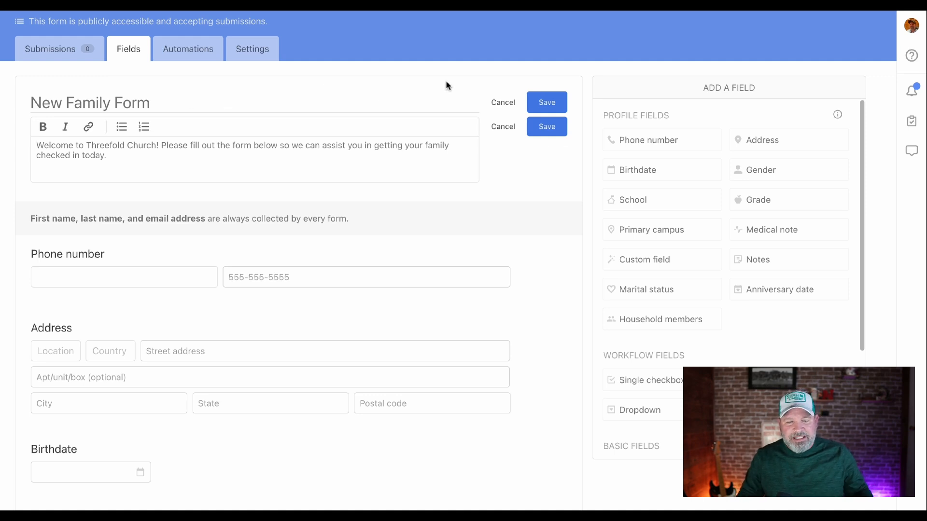
Save the New Family Form's title and welcome description, and review the fields included in the form
{"action": "left_click", "coordinate": [545, 112]}
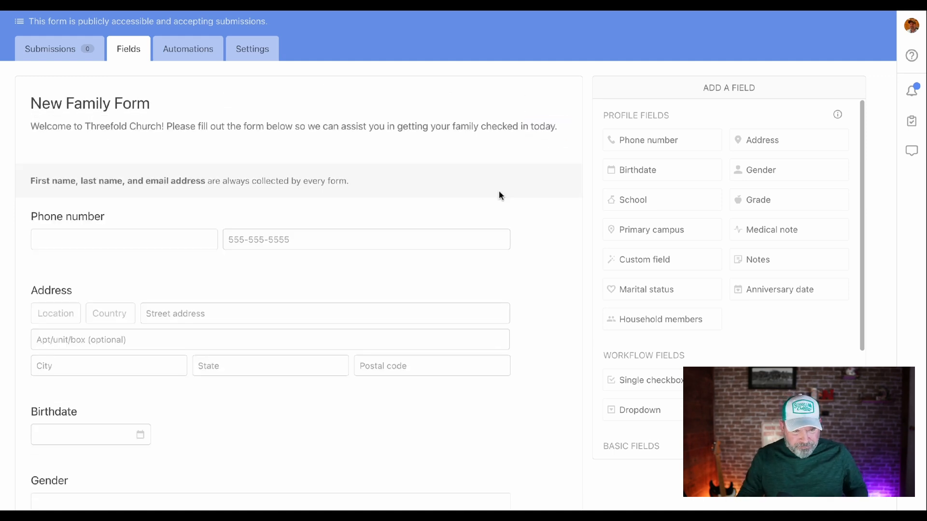
{"action": "scroll", "coordinate": [499, 194], "scroll_direction": "down", "scroll_amount": 2}
{"action": "scroll", "coordinate": [499, 195], "scroll_direction": "down", "scroll_amount": 1}
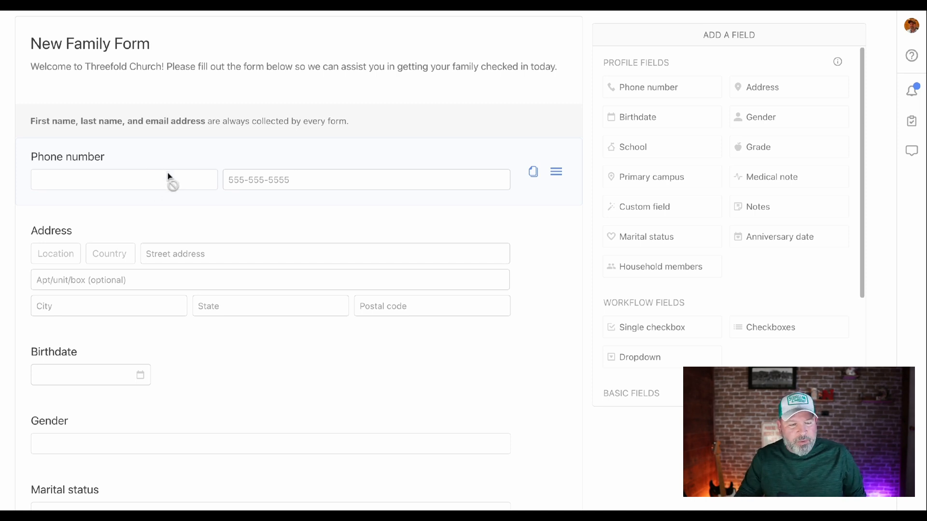
{"action": "scroll", "coordinate": [169, 178], "scroll_direction": "down", "scroll_amount": 2}
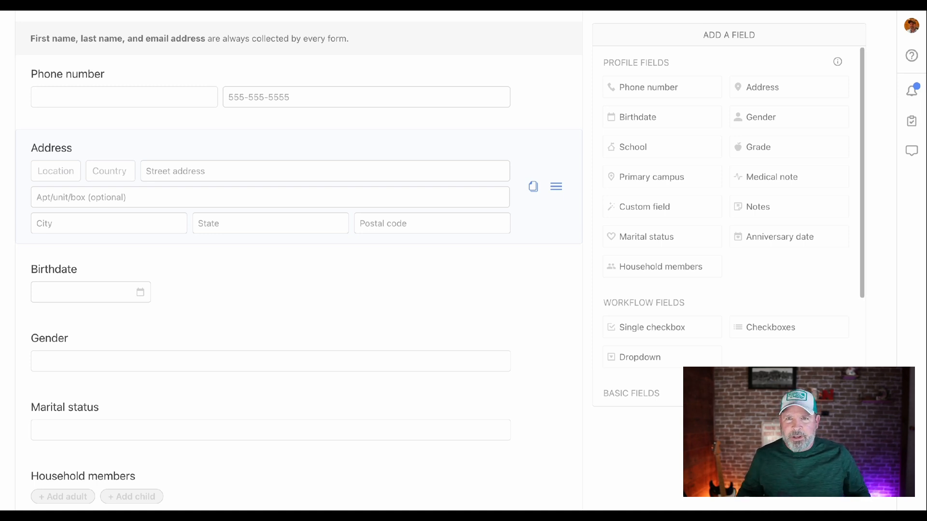
{"action": "scroll", "coordinate": [291, 209], "scroll_direction": "down", "scroll_amount": 3}
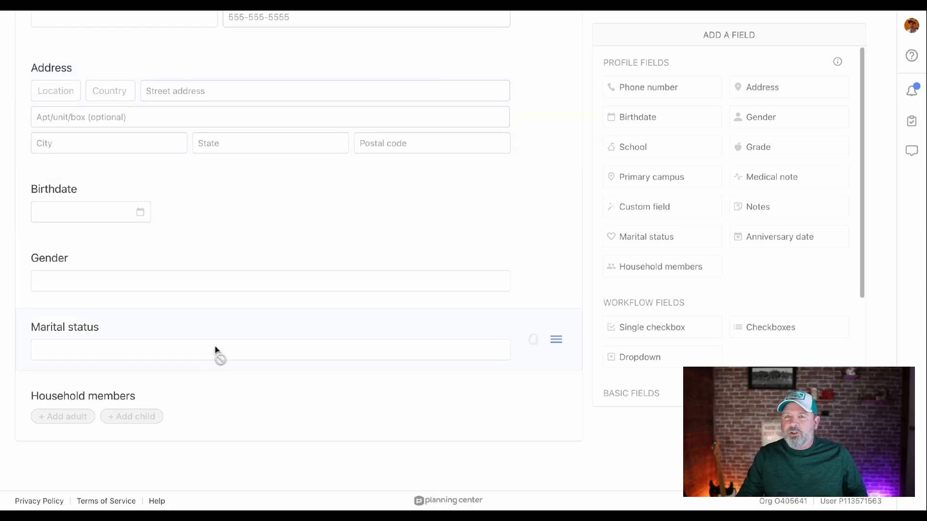
{"action": "left_click_drag", "start_coordinate": [244, 334], "coordinate": [261, 351]}
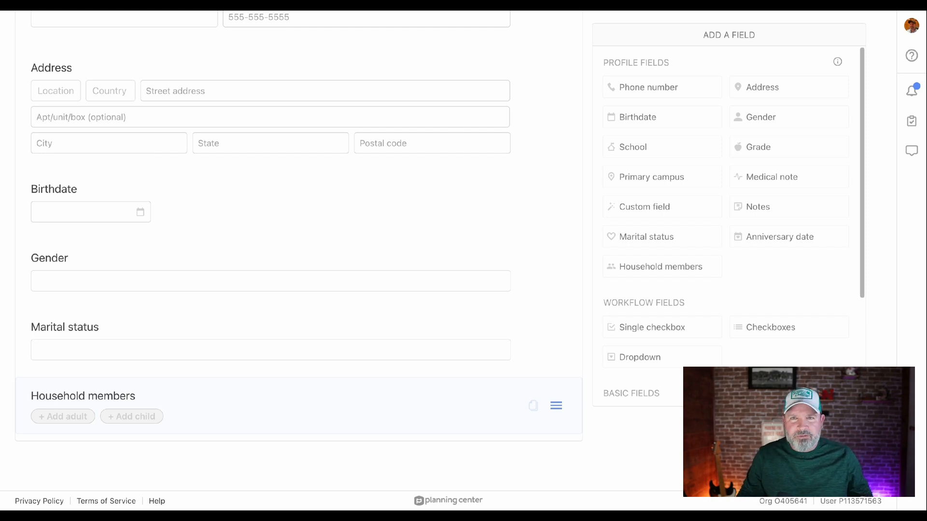
Open the Household members field, review which details it collects and requires for adults and children, and save it
{"action": "left_click", "coordinate": [556, 406]}
{"action": "scroll", "coordinate": [503, 358], "scroll_direction": "down", "scroll_amount": 8}
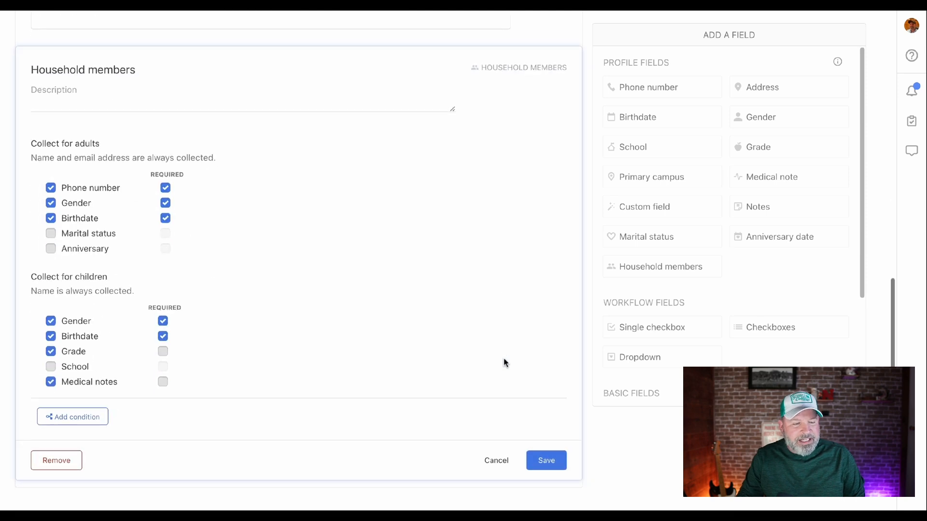
{"action": "scroll", "coordinate": [404, 248], "scroll_direction": "up", "scroll_amount": 3}
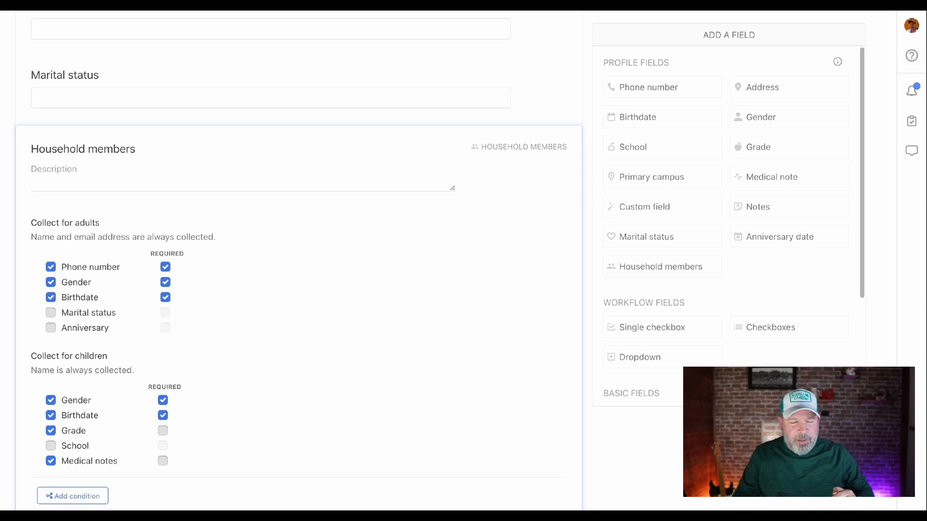
{"action": "scroll", "coordinate": [299, 261], "scroll_direction": "down", "scroll_amount": 2}
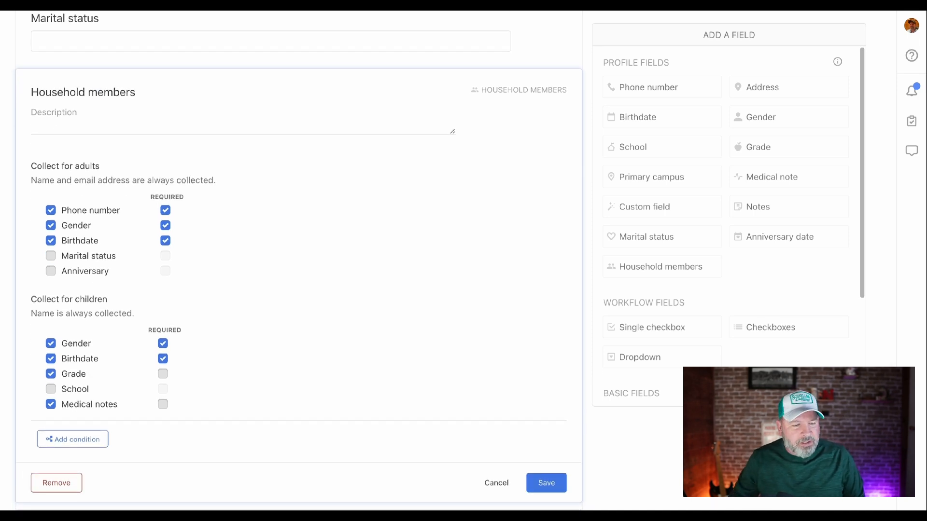
{"action": "scroll", "coordinate": [300, 166], "scroll_direction": "down", "scroll_amount": 1}
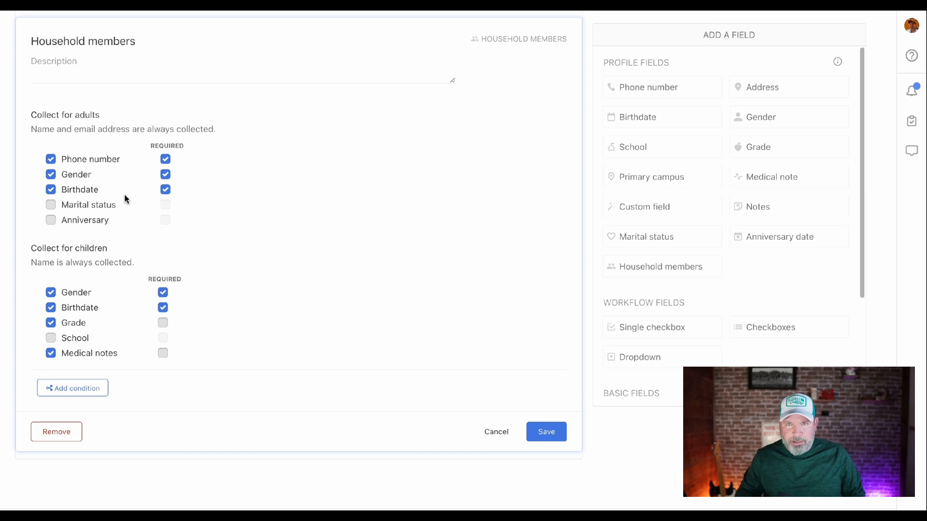
{"action": "scroll", "coordinate": [276, 280], "scroll_direction": "down", "scroll_amount": 1}
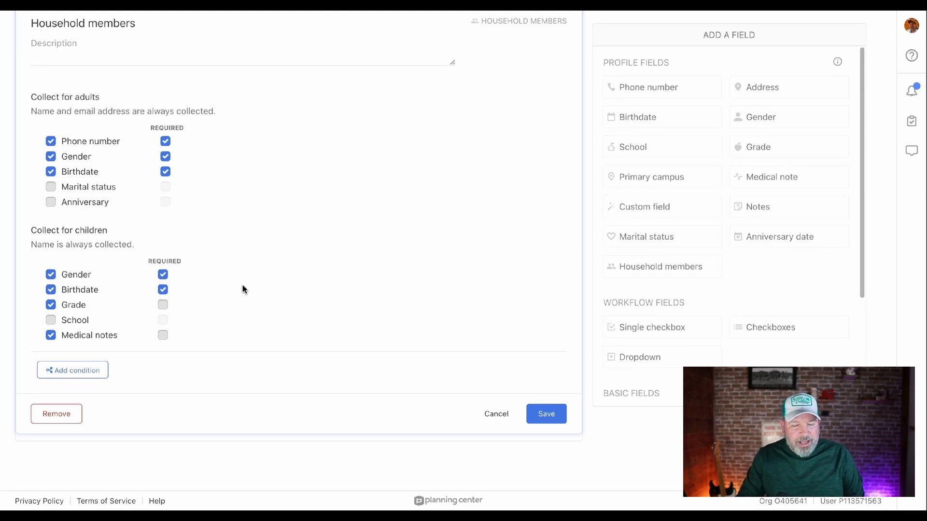
{"action": "left_click", "coordinate": [552, 414]}
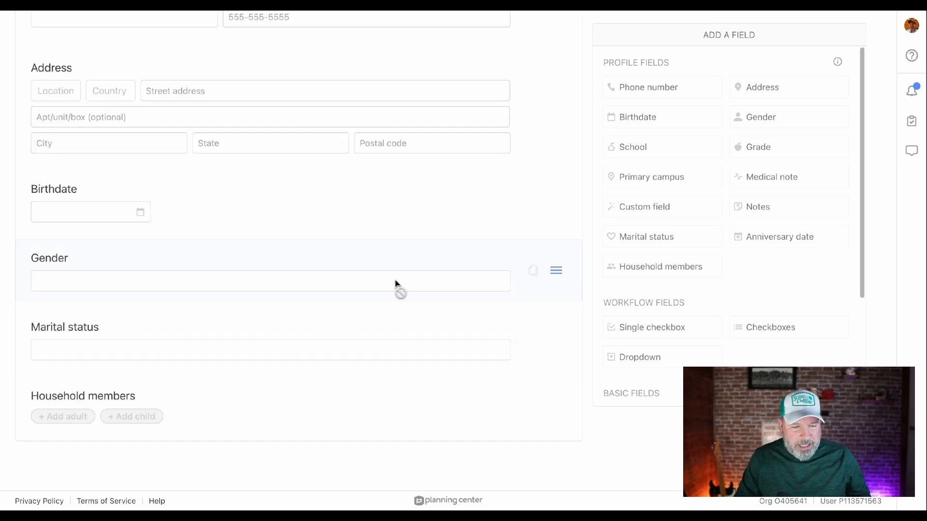
Open the form's settings to review its collaborators, notification list, filter settings and form status
{"action": "scroll", "coordinate": [392, 267], "scroll_direction": "up", "scroll_amount": 2}
{"action": "scroll", "coordinate": [392, 269], "scroll_direction": "up", "scroll_amount": 4}
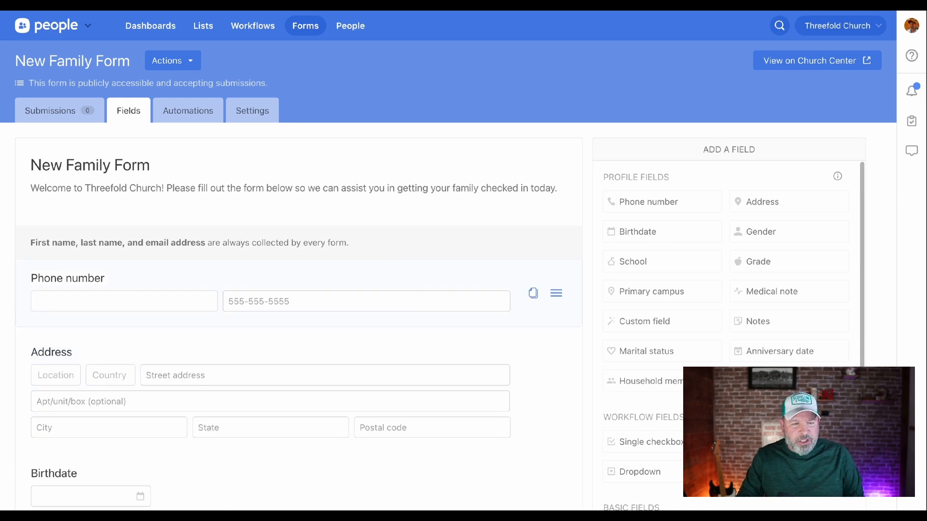
{"action": "left_click", "coordinate": [256, 116]}
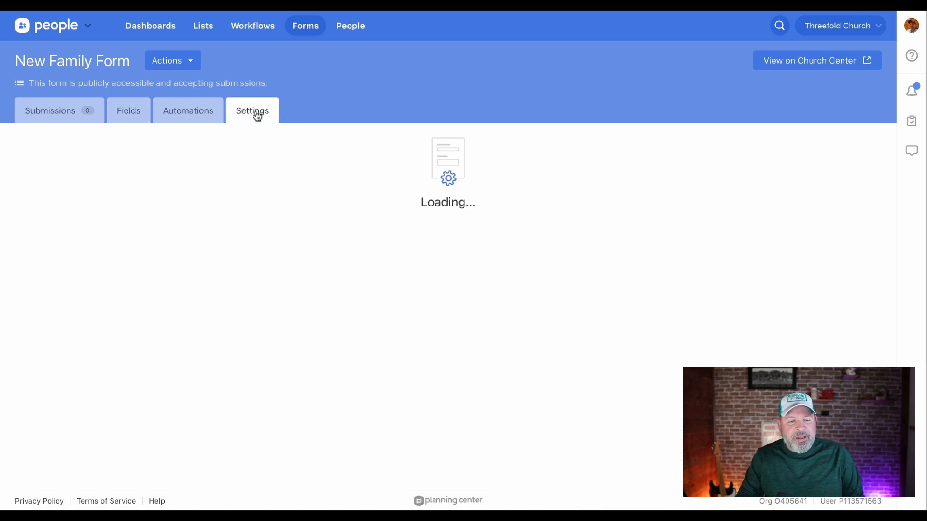
{"action": "scroll", "coordinate": [448, 227], "scroll_direction": "down", "scroll_amount": 1}
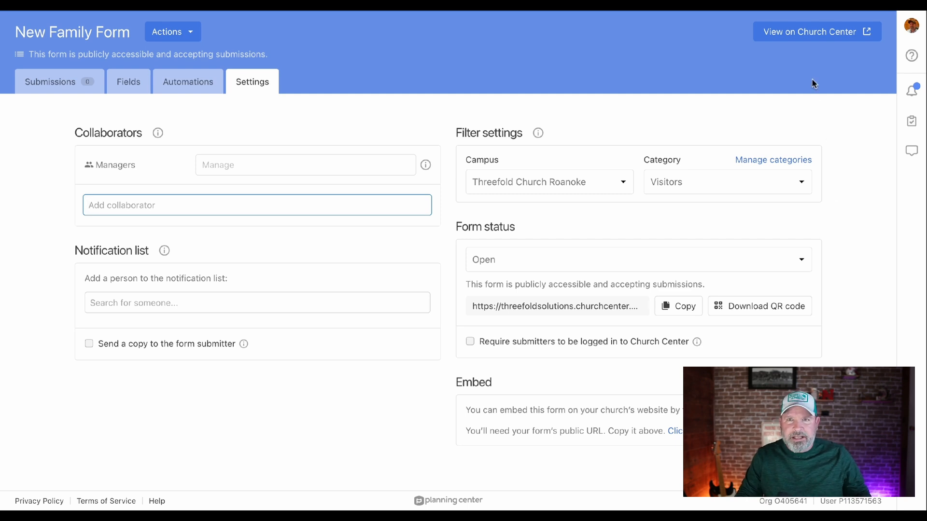
View the New Family Form on Church Center and look through its public fields down to the household members
{"action": "left_click", "coordinate": [796, 37]}
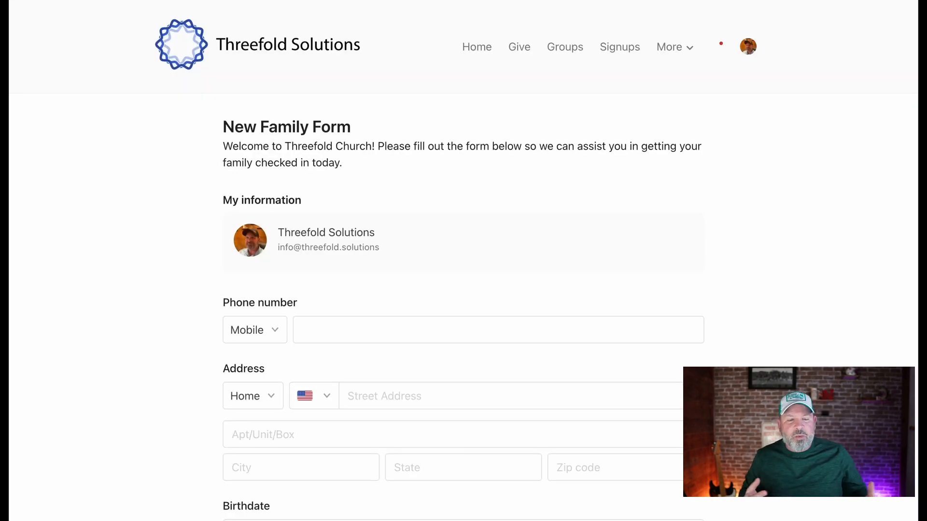
{"action": "scroll", "coordinate": [464, 260], "scroll_direction": "down", "scroll_amount": 1}
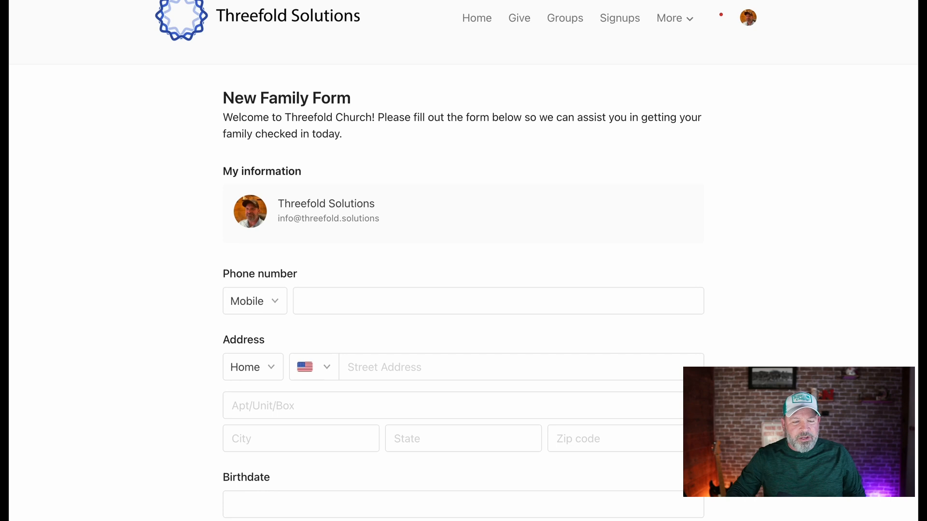
{"action": "scroll", "coordinate": [376, 253], "scroll_direction": "up", "scroll_amount": 1}
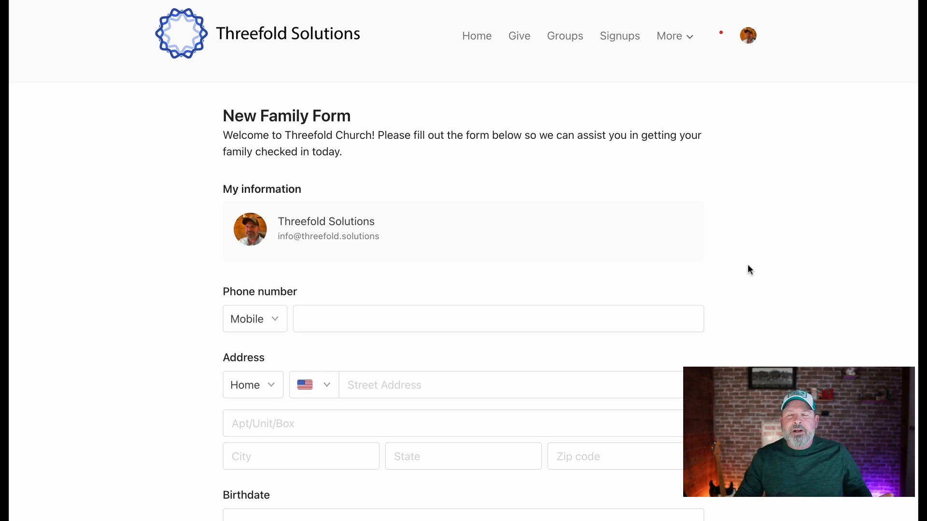
{"action": "scroll", "coordinate": [749, 270], "scroll_direction": "down", "scroll_amount": 3}
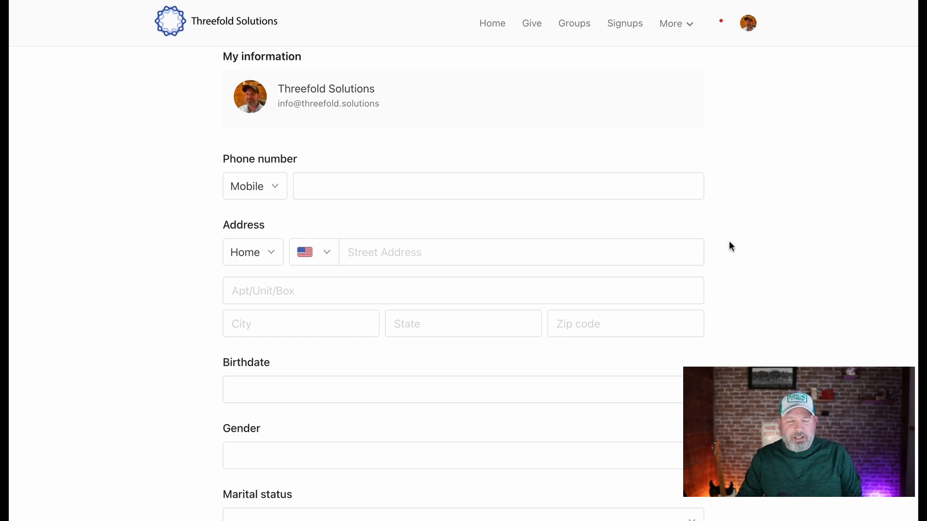
{"action": "scroll", "coordinate": [749, 318], "scroll_direction": "down", "scroll_amount": 4}
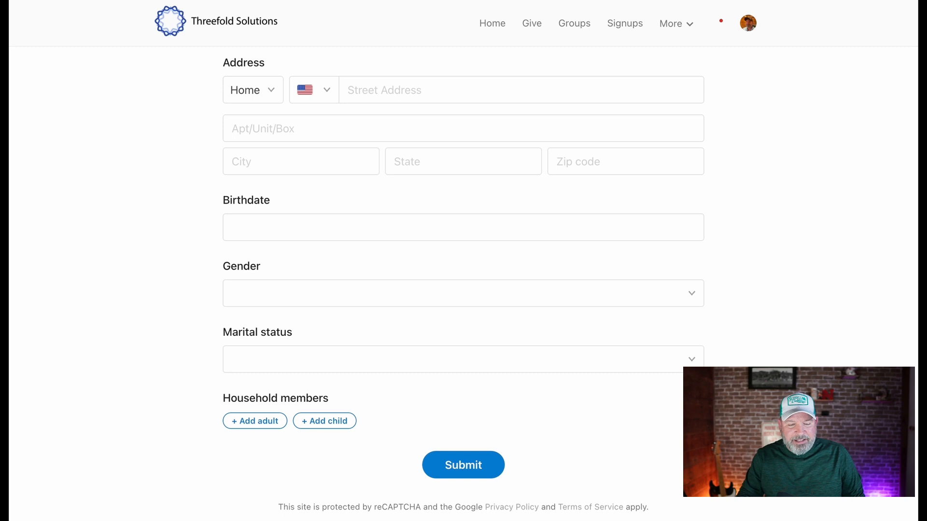
Add a child under the public form's household members and review the details requested for the child
{"action": "left_click", "coordinate": [341, 423]}
{"action": "scroll", "coordinate": [336, 425], "scroll_direction": "down", "scroll_amount": 4}
{"action": "scroll", "coordinate": [337, 425], "scroll_direction": "down", "scroll_amount": 5}
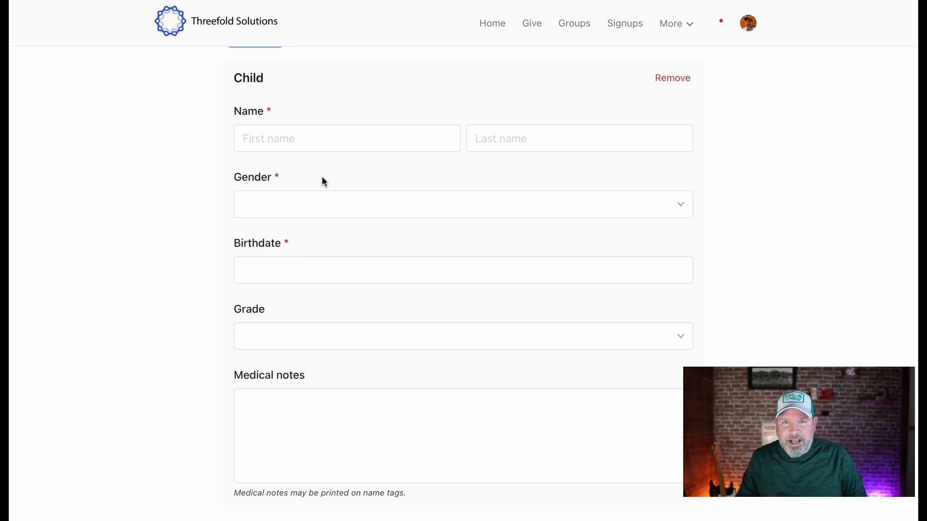
{"action": "scroll", "coordinate": [742, 209], "scroll_direction": "up", "scroll_amount": 4}
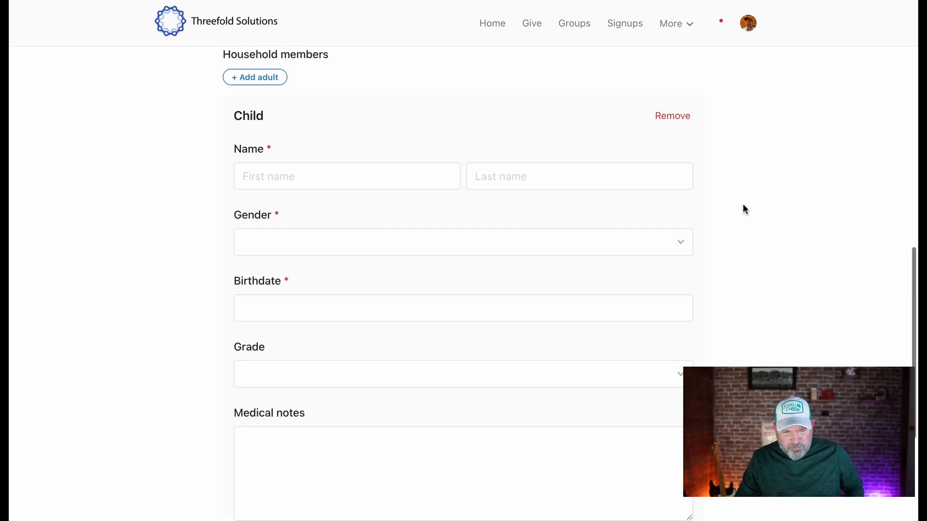
{"action": "scroll", "coordinate": [464, 282], "scroll_direction": "up", "scroll_amount": 5}
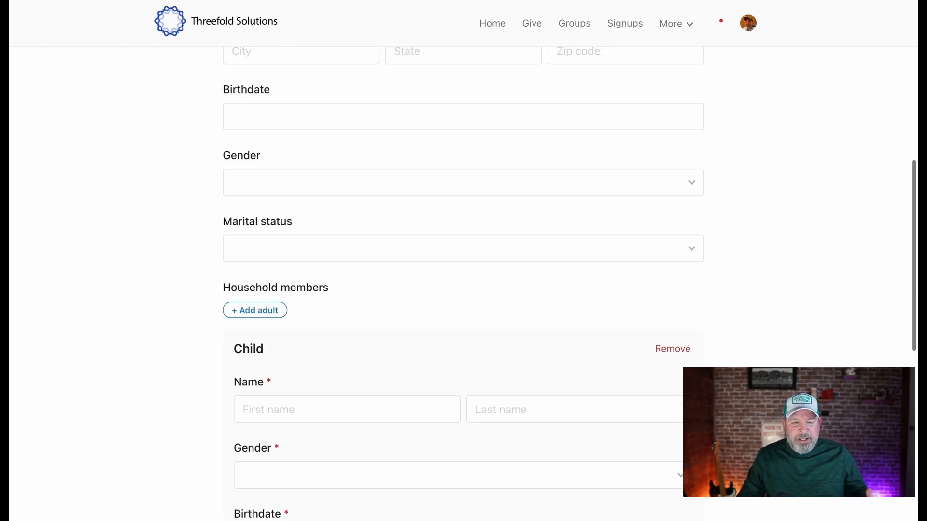
{"action": "scroll", "coordinate": [463, 282], "scroll_direction": "up", "scroll_amount": 2}
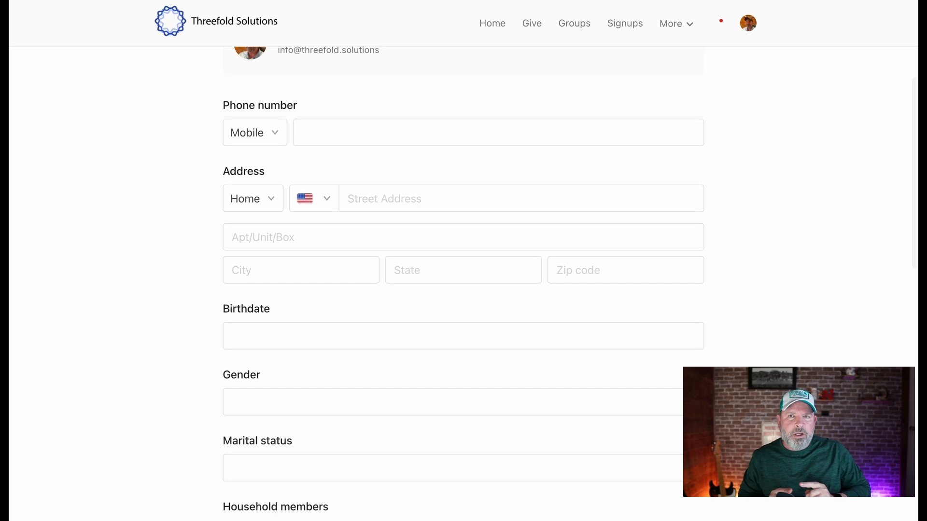
{"action": "scroll", "coordinate": [463, 282], "scroll_direction": "up", "scroll_amount": 4}
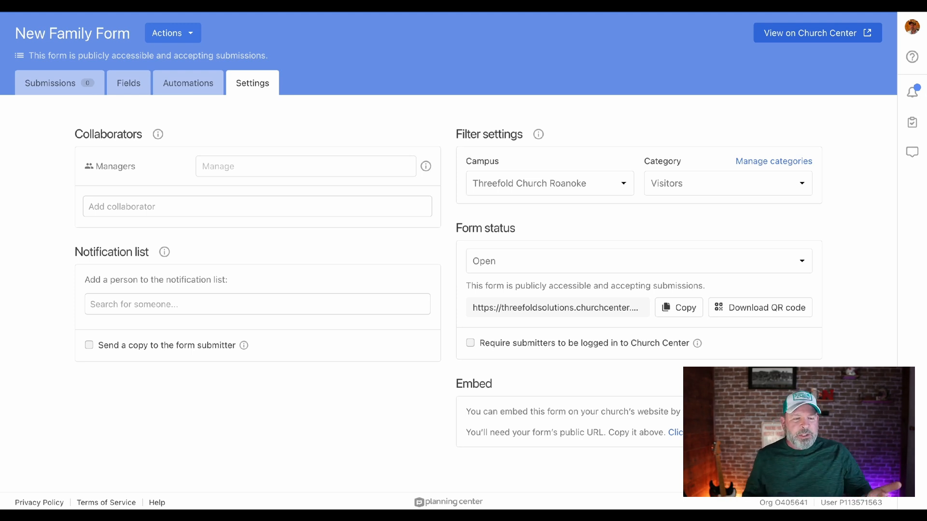
Back in Planning Center People, open the New Family Form's automations to review the existing one
{"action": "left_click", "coordinate": [203, 90]}
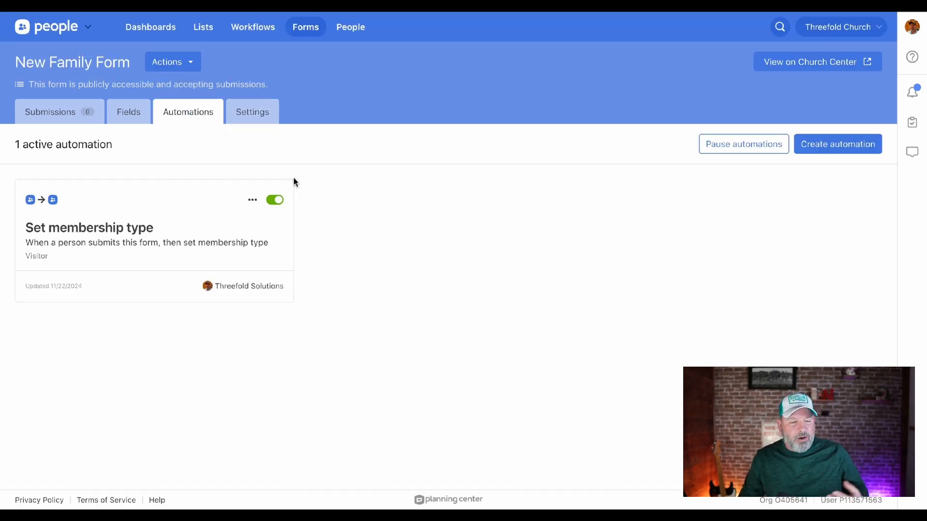
{"action": "scroll", "coordinate": [422, 283], "scroll_direction": "down", "scroll_amount": 1}
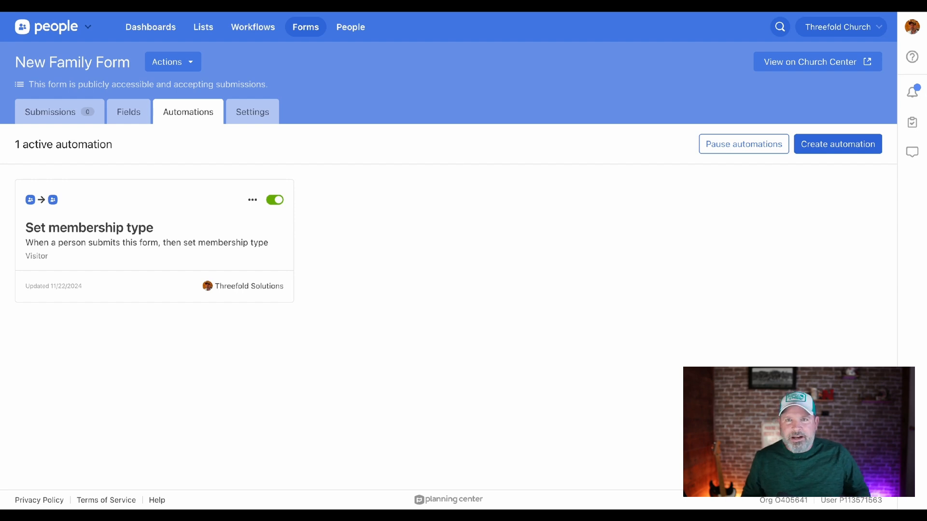
Preview the Add to workflow and Send email from template actions for a new form-submission automation, and cancel its creation
{"action": "left_click", "coordinate": [838, 145]}
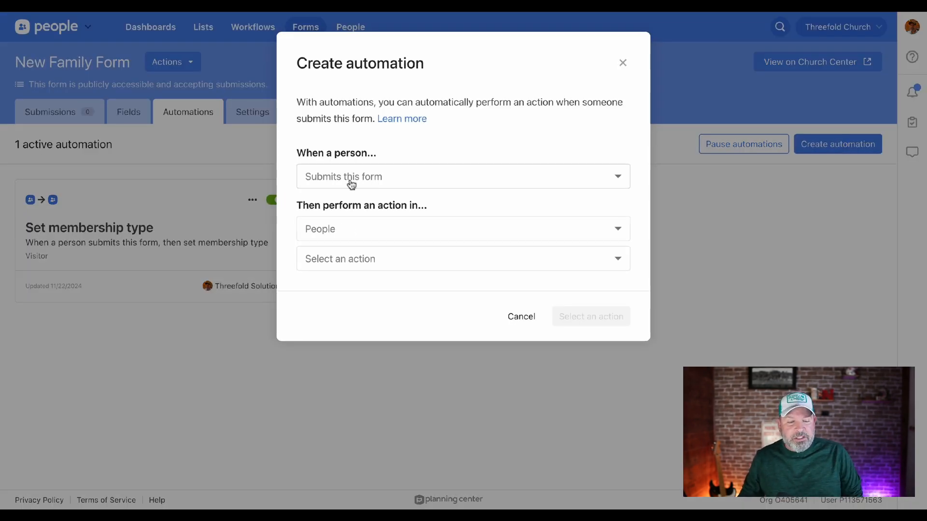
{"action": "left_click", "coordinate": [363, 259]}
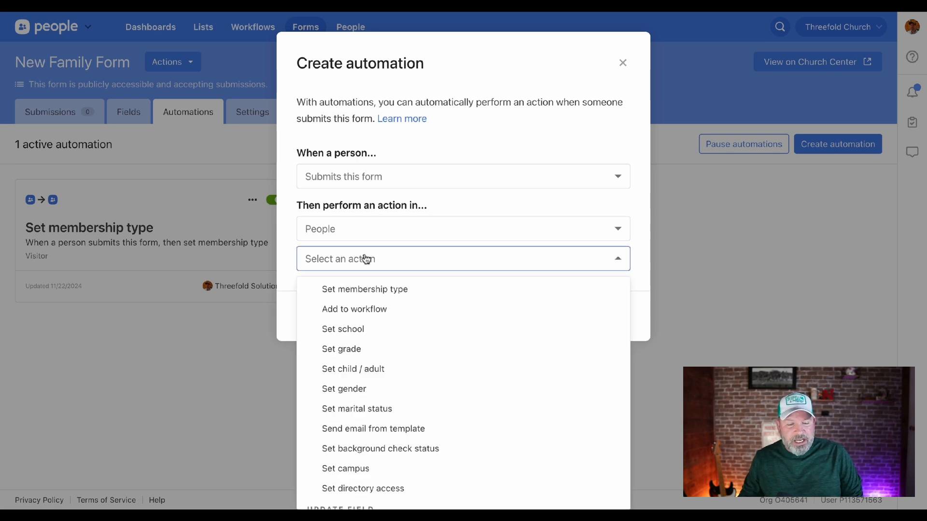
{"action": "left_click", "coordinate": [342, 313]}
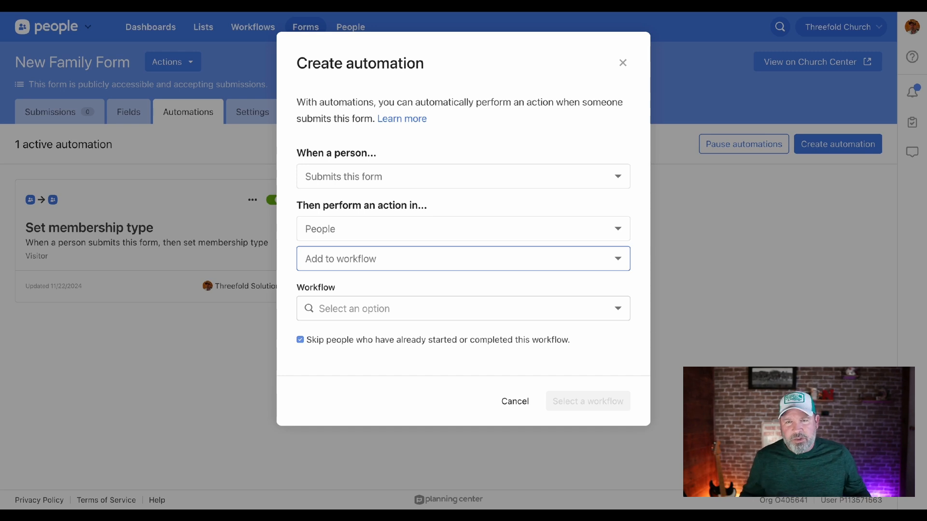
{"action": "left_click", "coordinate": [370, 262]}
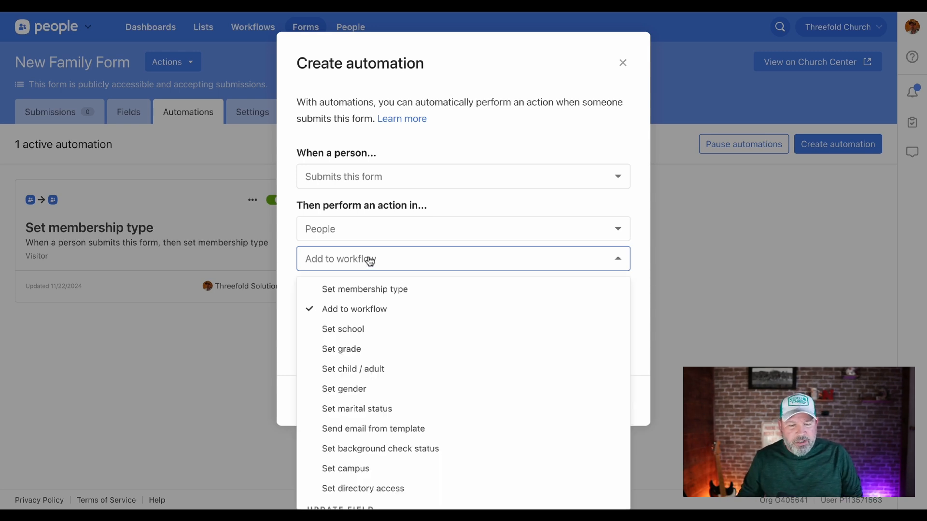
{"action": "left_click", "coordinate": [434, 429]}
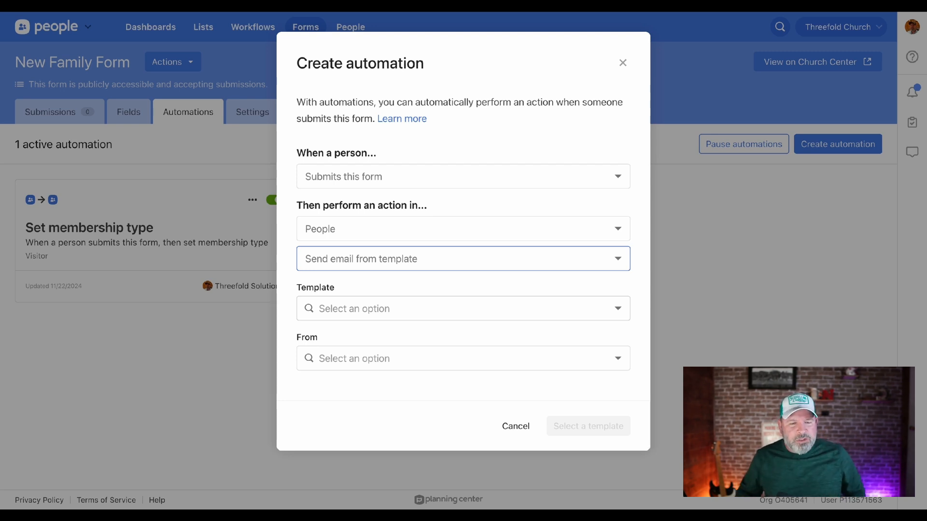
{"action": "left_click", "coordinate": [514, 426]}
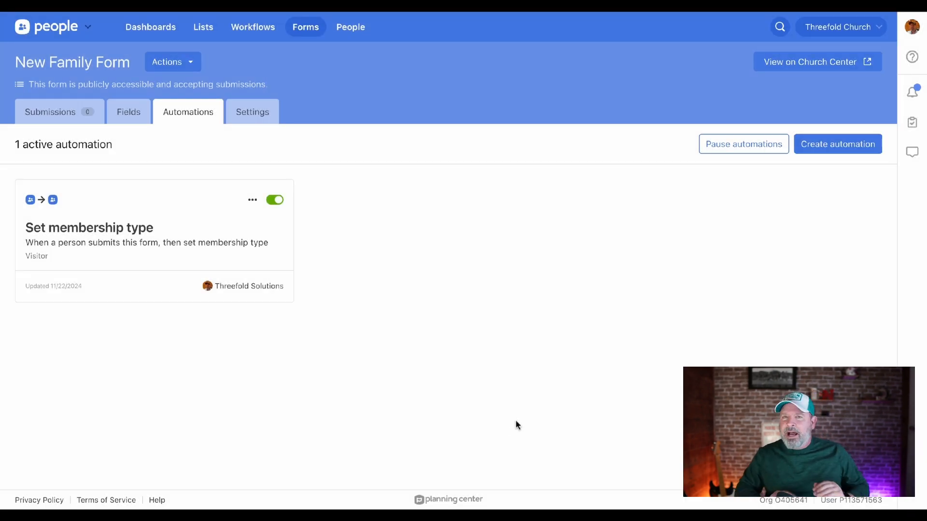